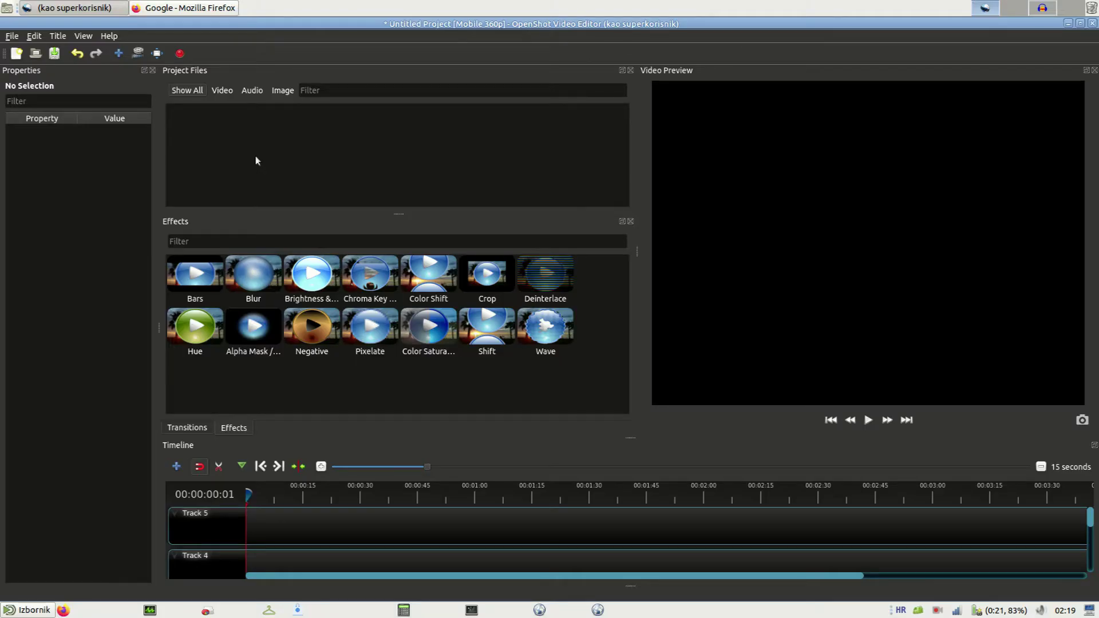
- Open Edit > Preferences, select the Blender Command path field (currently 'blender'), and switch to Firefox
click(35, 36)
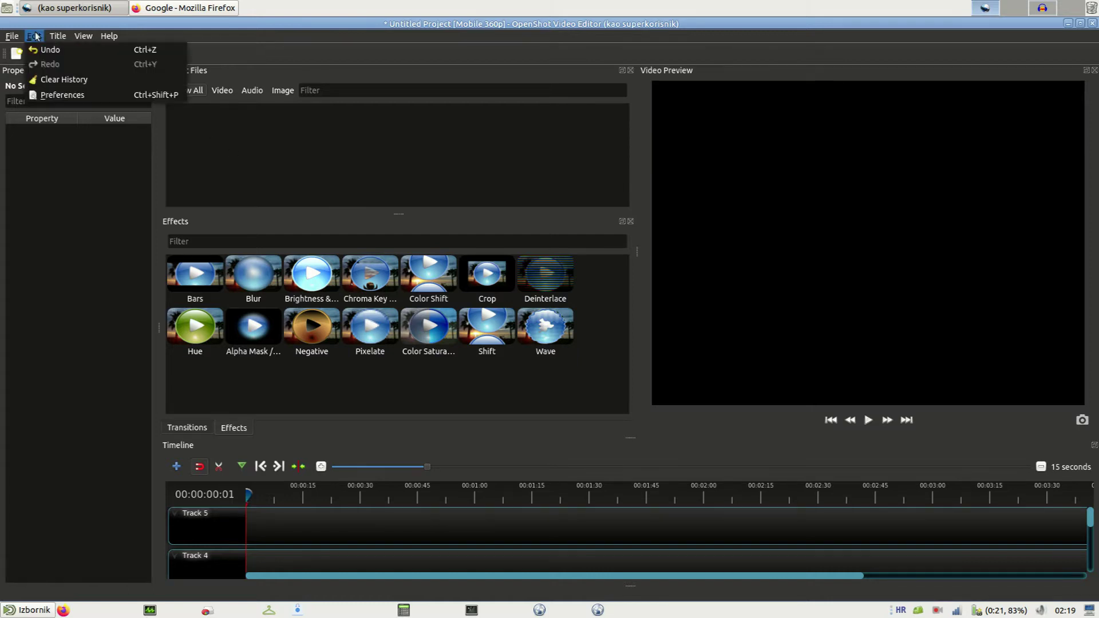
click(70, 92)
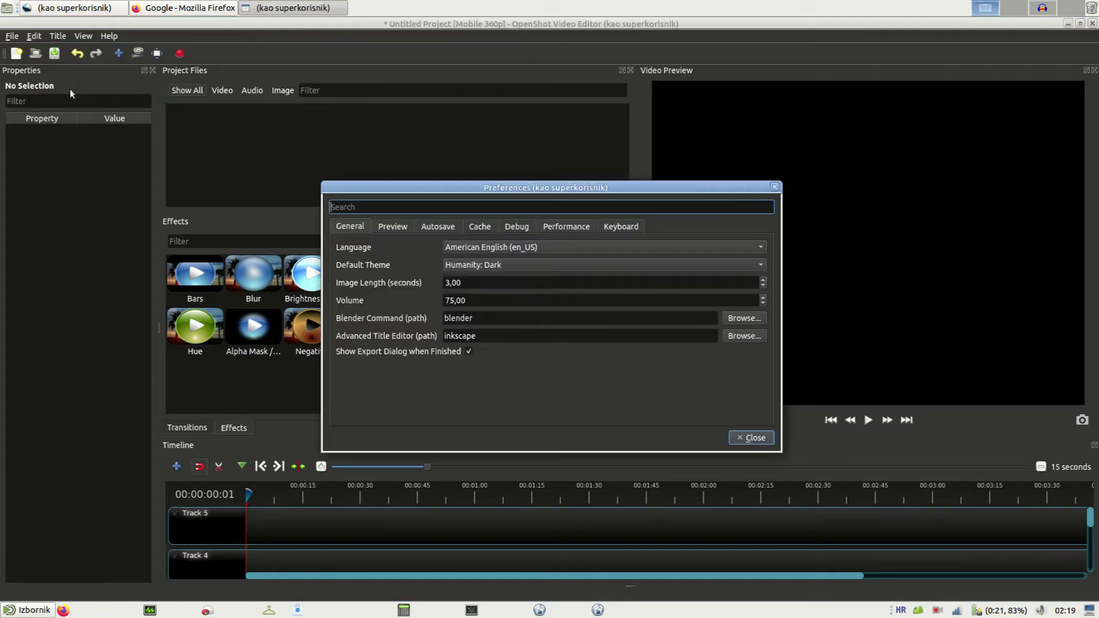
click(520, 319)
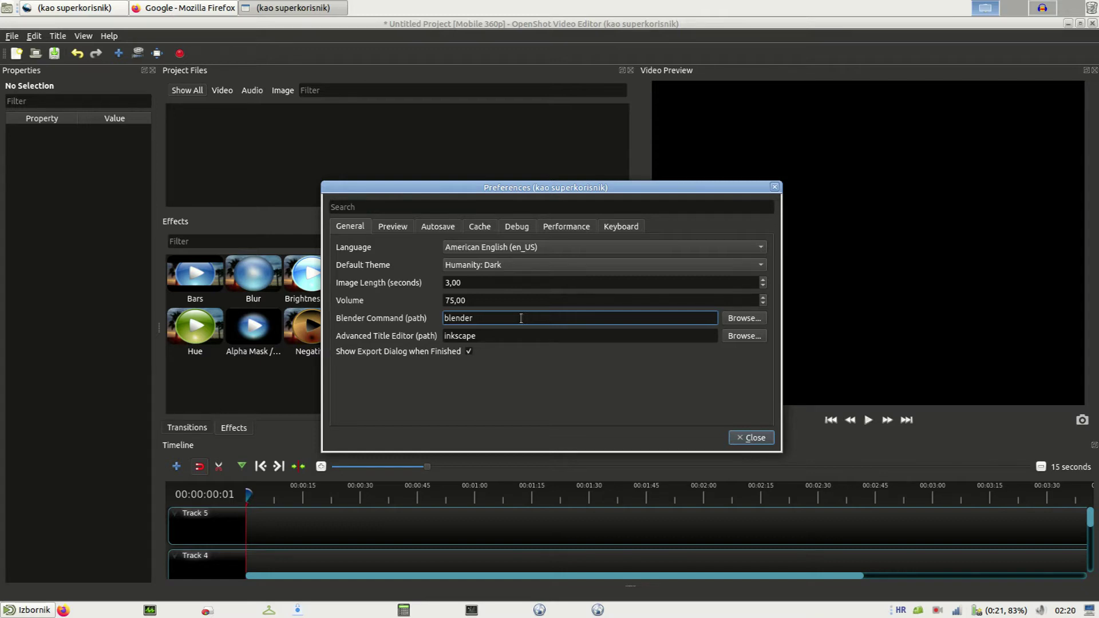
click(200, 10)
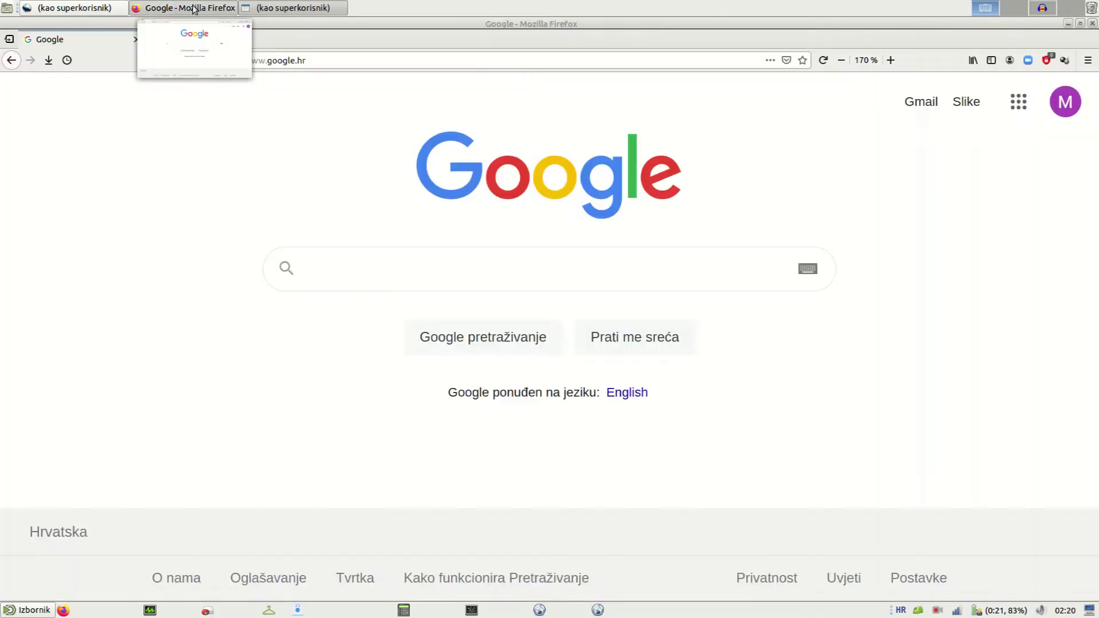
- Google 'blender', go to blender.org and download Blender 2.91.2 for Linux (145MB)
text(blender)
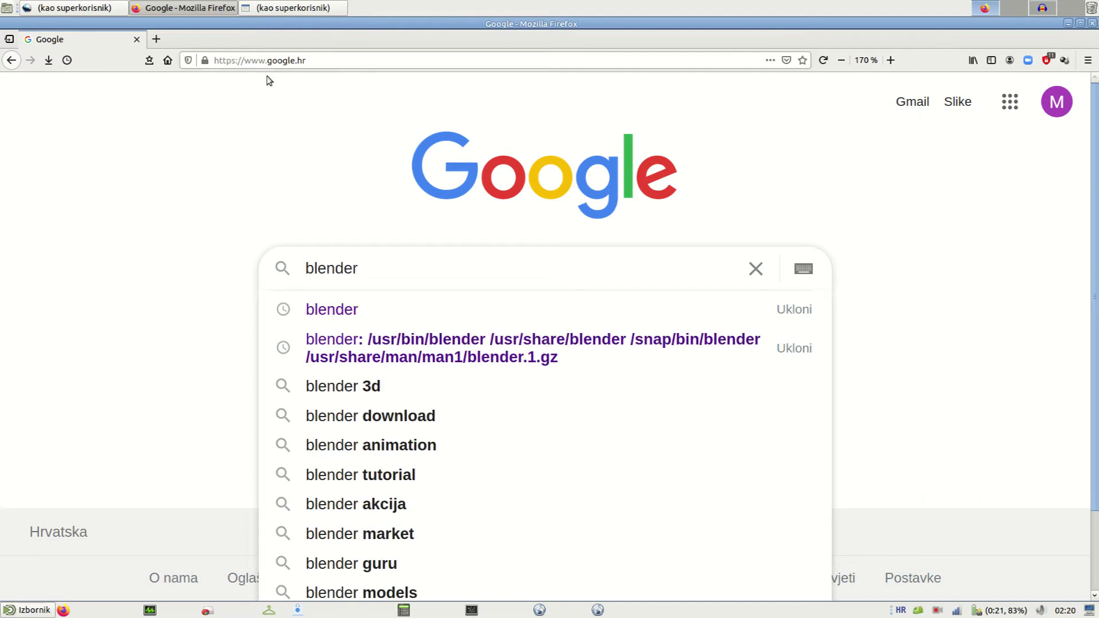
click(346, 309)
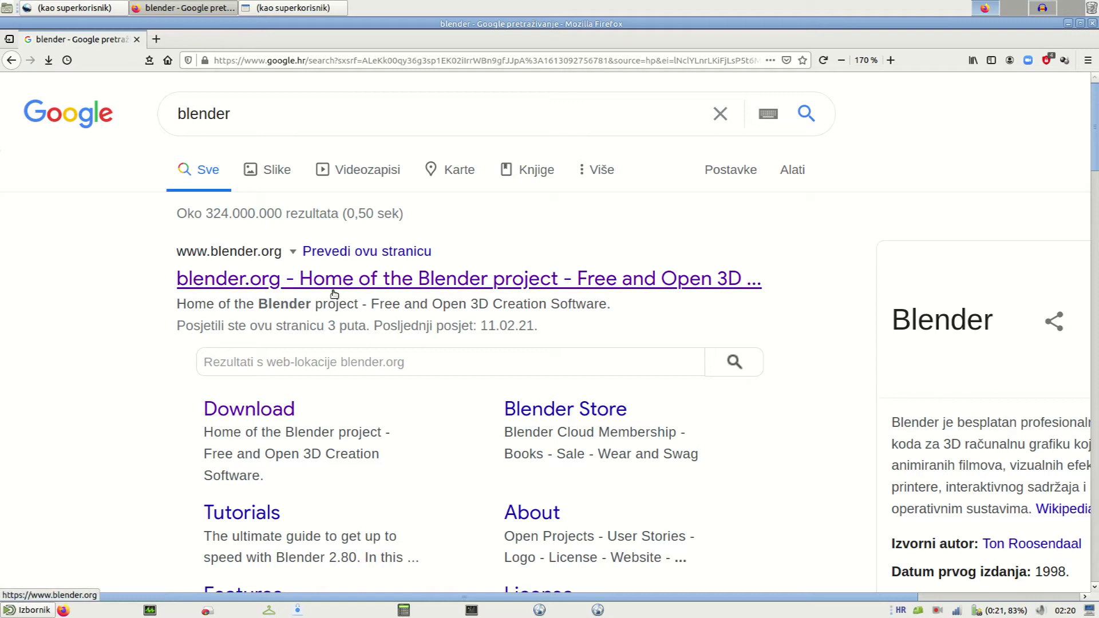
click(335, 294)
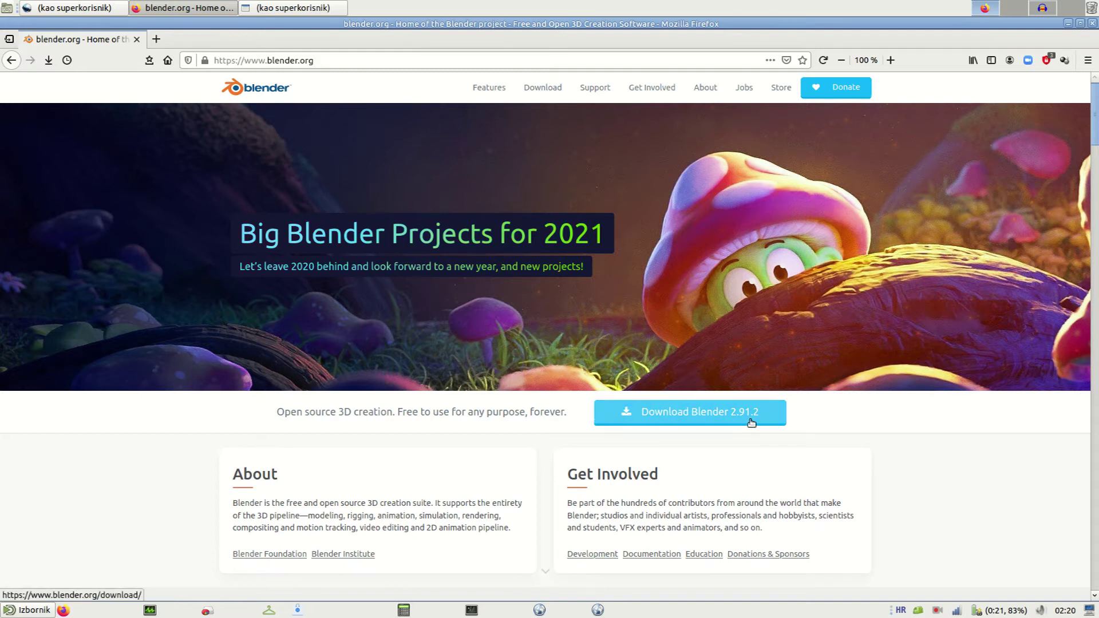
click(710, 416)
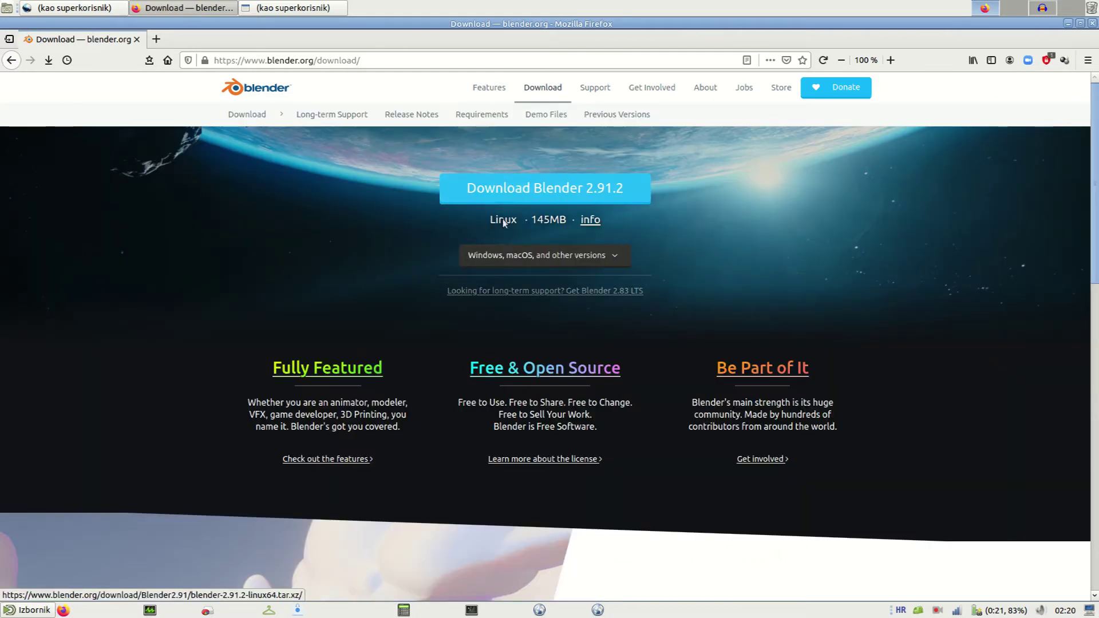
click(549, 191)
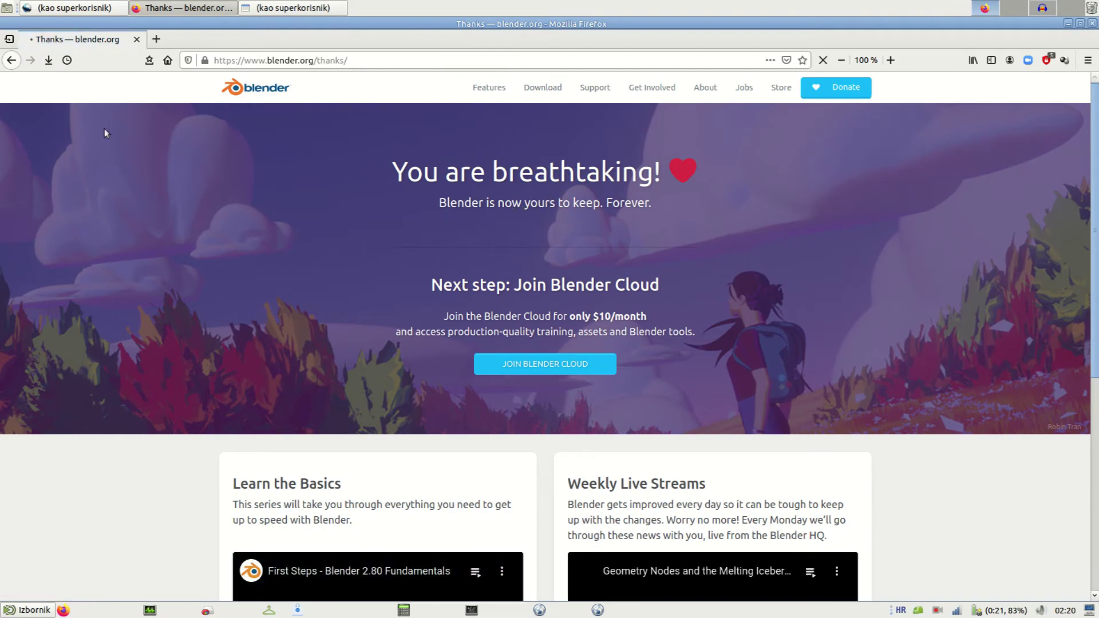
- Save the blender-2.91.2-linux64.tar.xz archive and follow its download progress
click(49, 64)
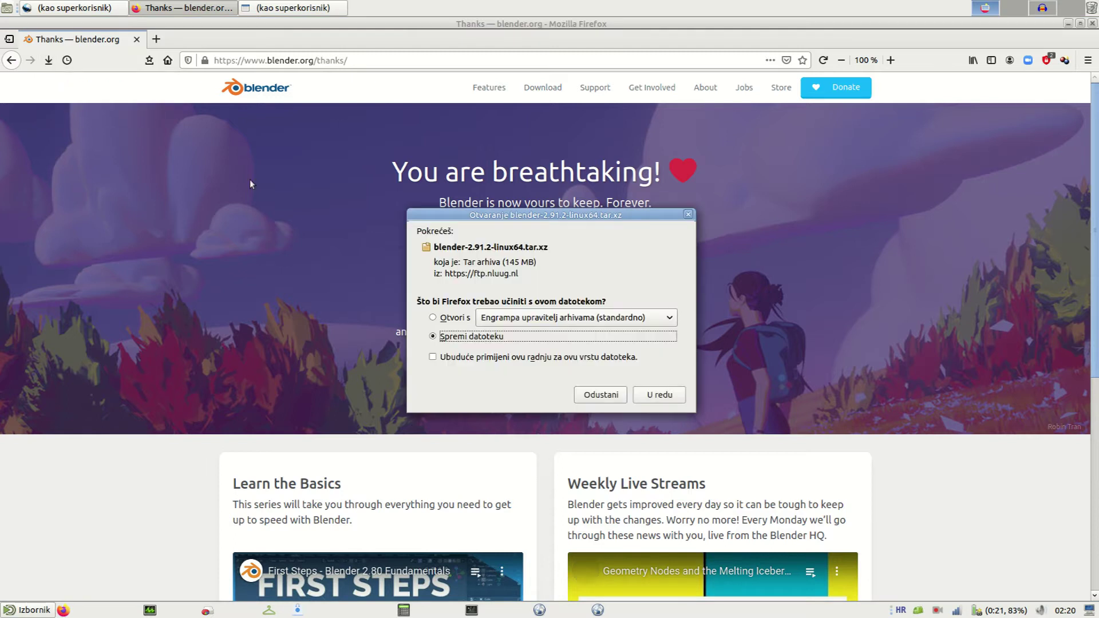
click(654, 395)
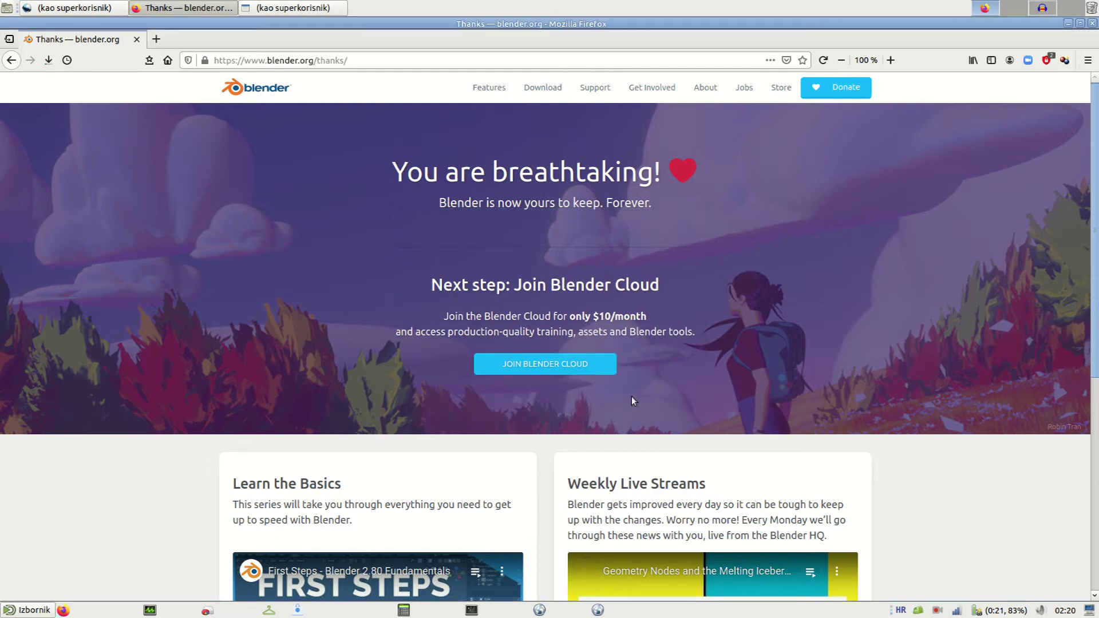
click(48, 60)
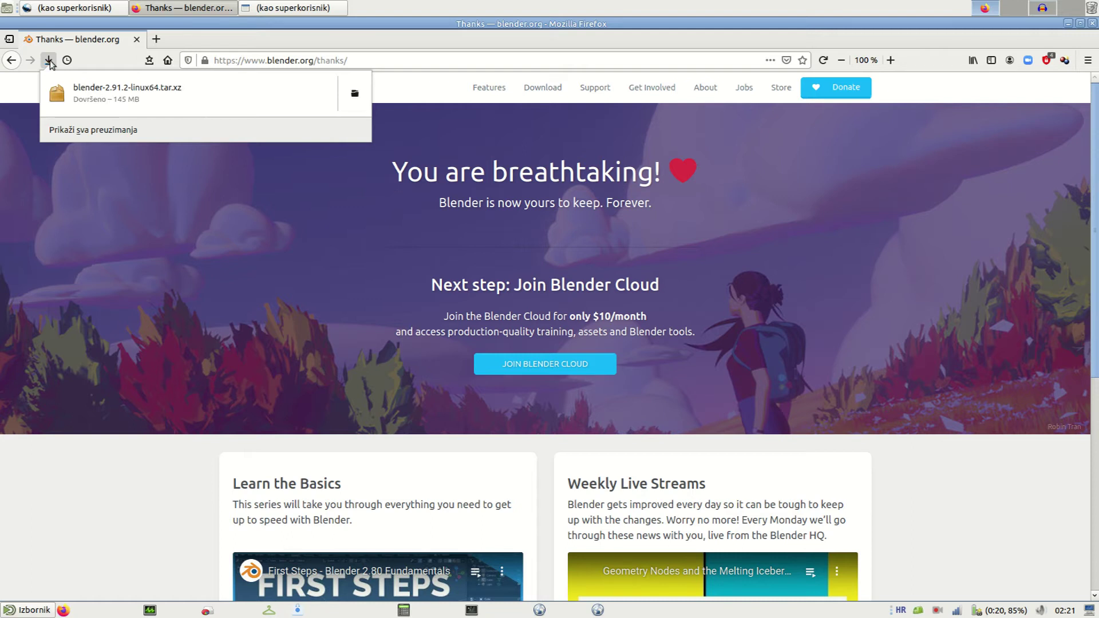
- Open the Downloads folder holding the finished archive in Caja and bring up the archive's context menu
right_click(104, 93)
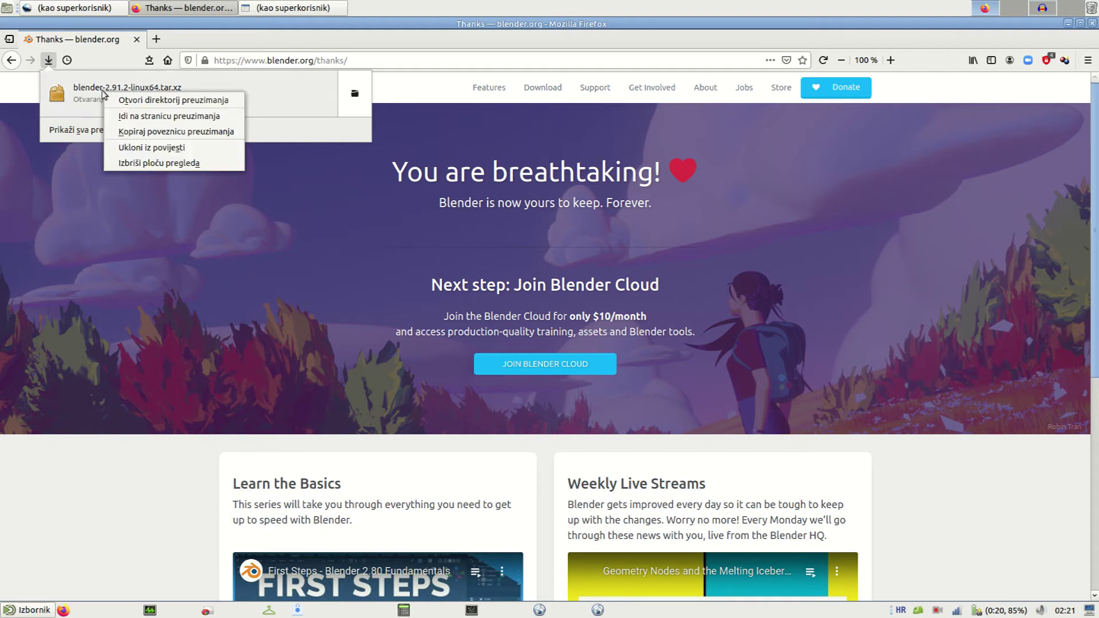
click(134, 99)
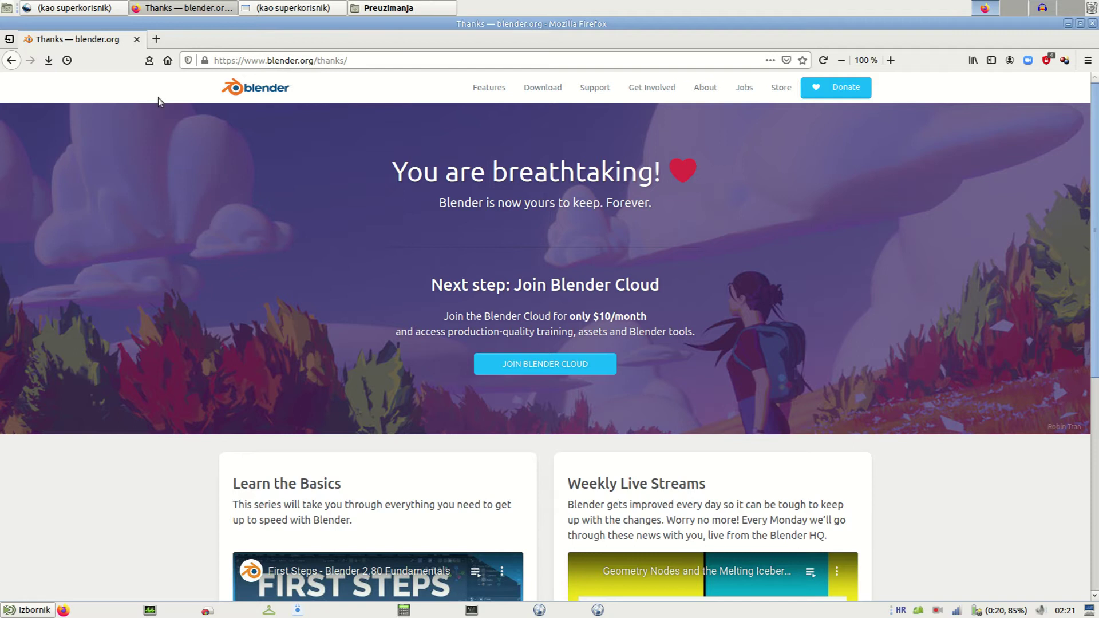
click(391, 8)
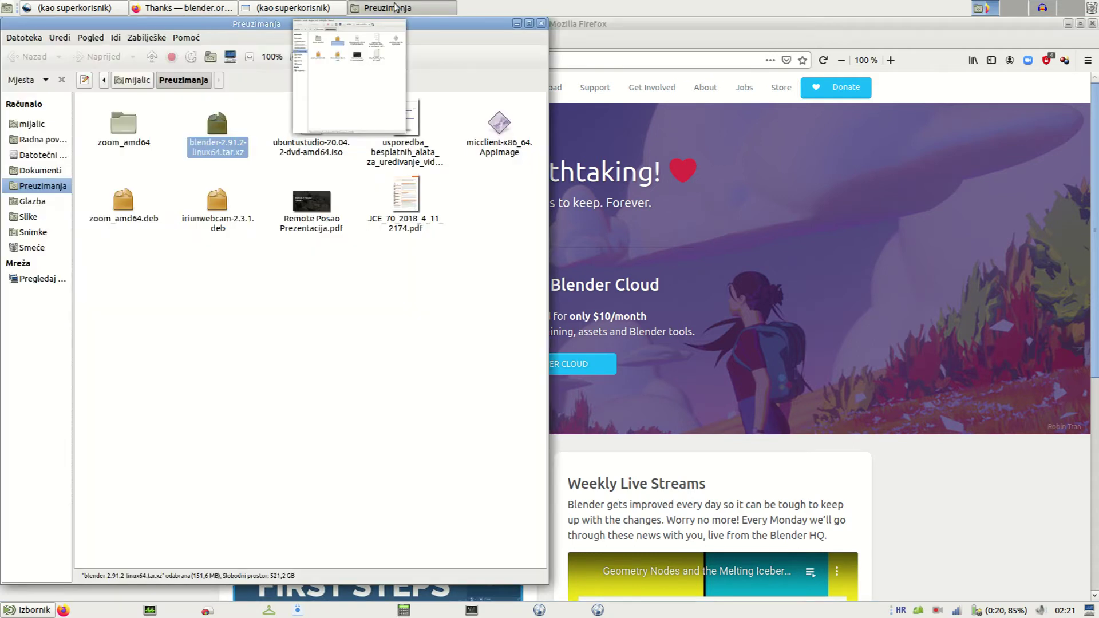
right_click(221, 132)
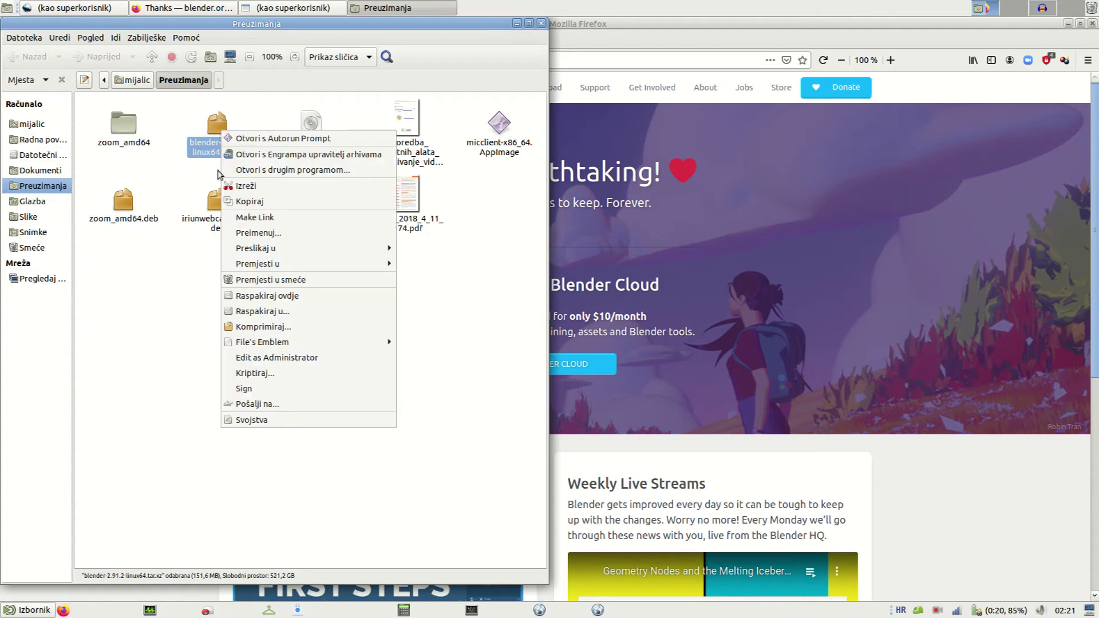
- Extract the tar.xz here, then open a terminal in the blender-2.91.2-linux64 folder
click(247, 297)
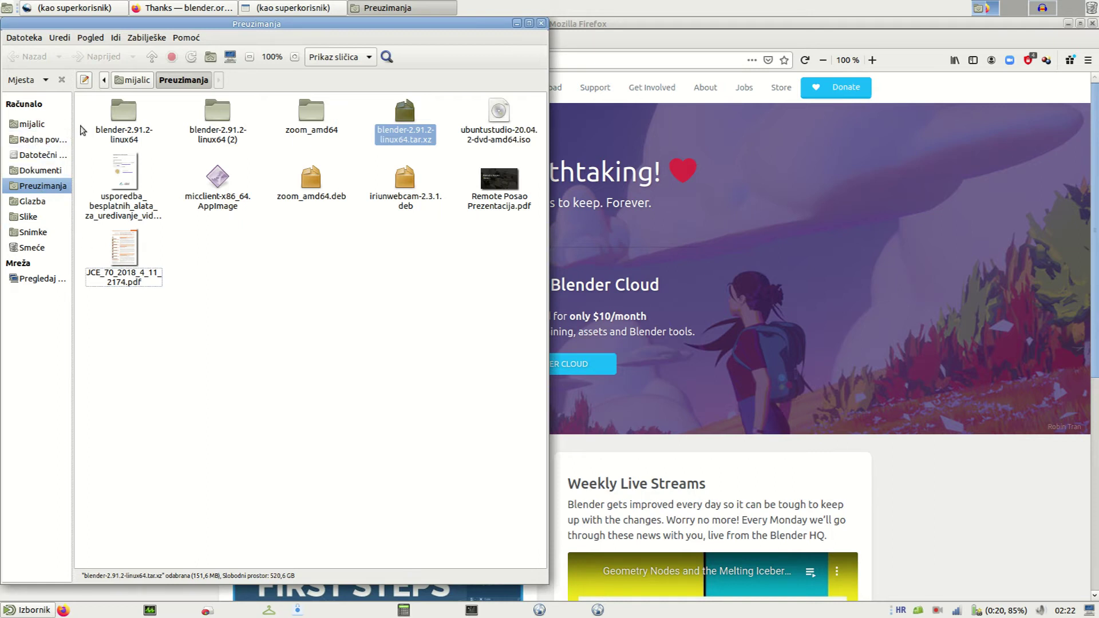
click(126, 126)
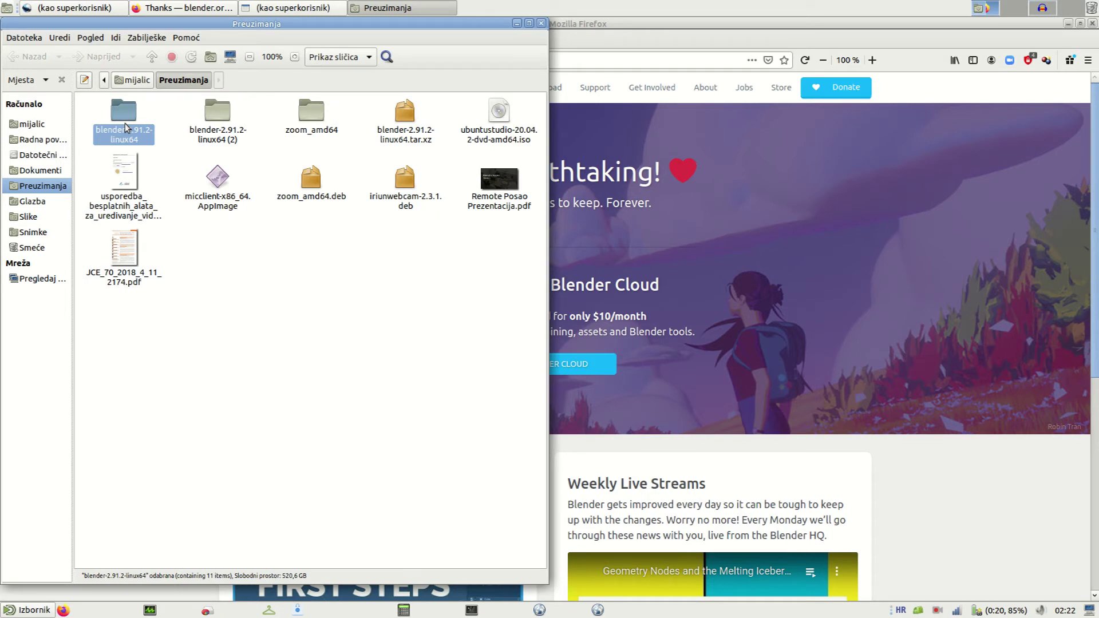
right_click(124, 123)
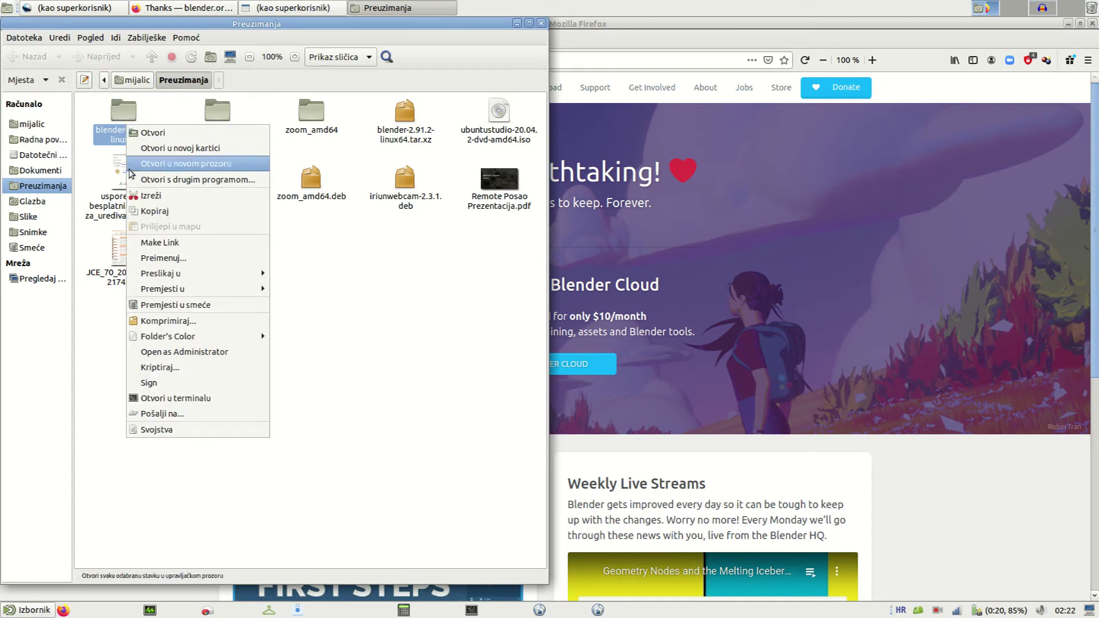
click(187, 396)
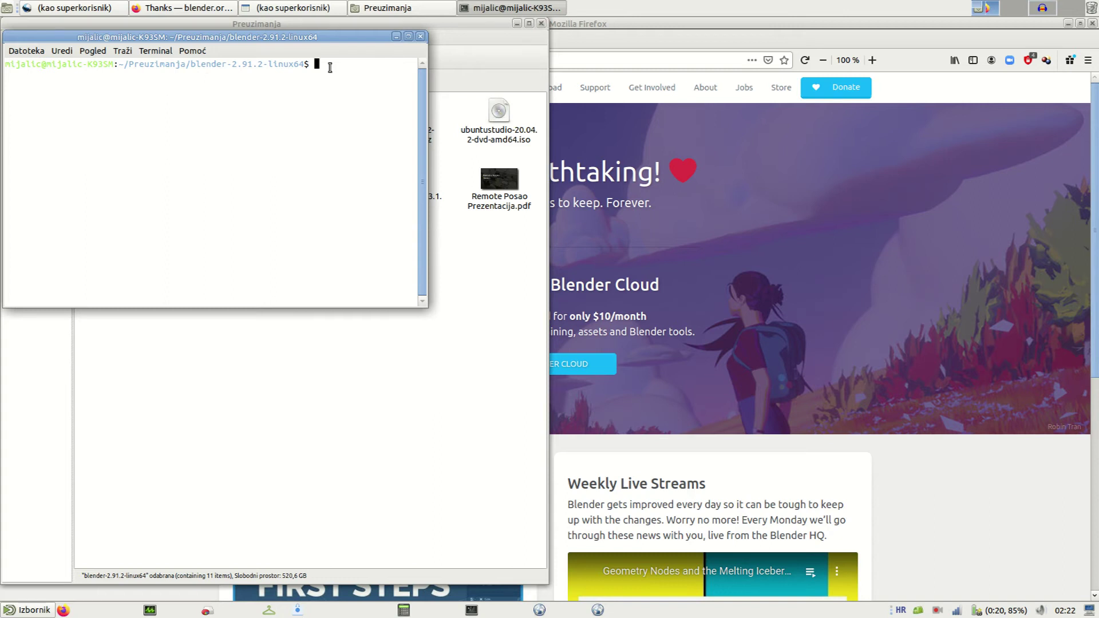
- Print the Blender folder's path with pwd, copy it, and return to OpenShot's Preferences
text(pwd)
key(Return)
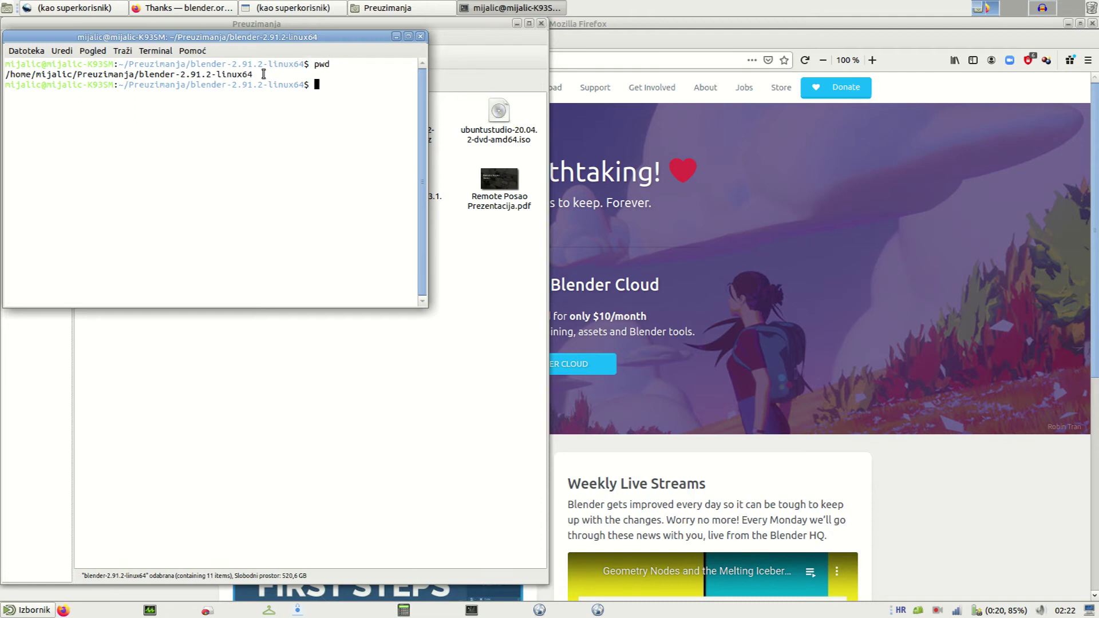
drag(6, 85, 147, 81)
triple_click(146, 75)
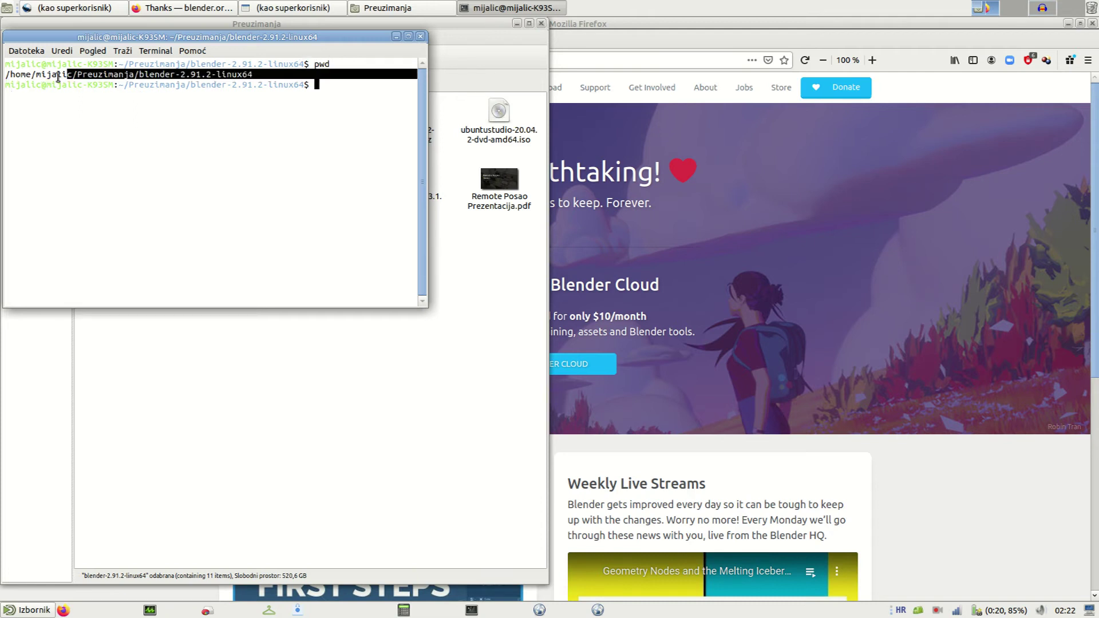
right_click(15, 75)
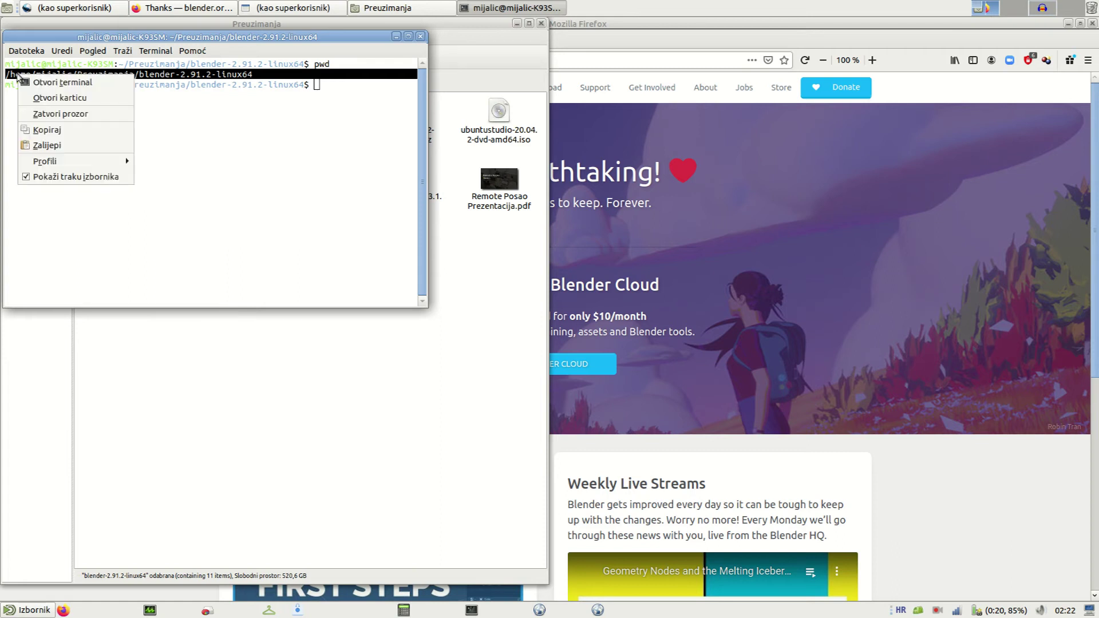
click(58, 131)
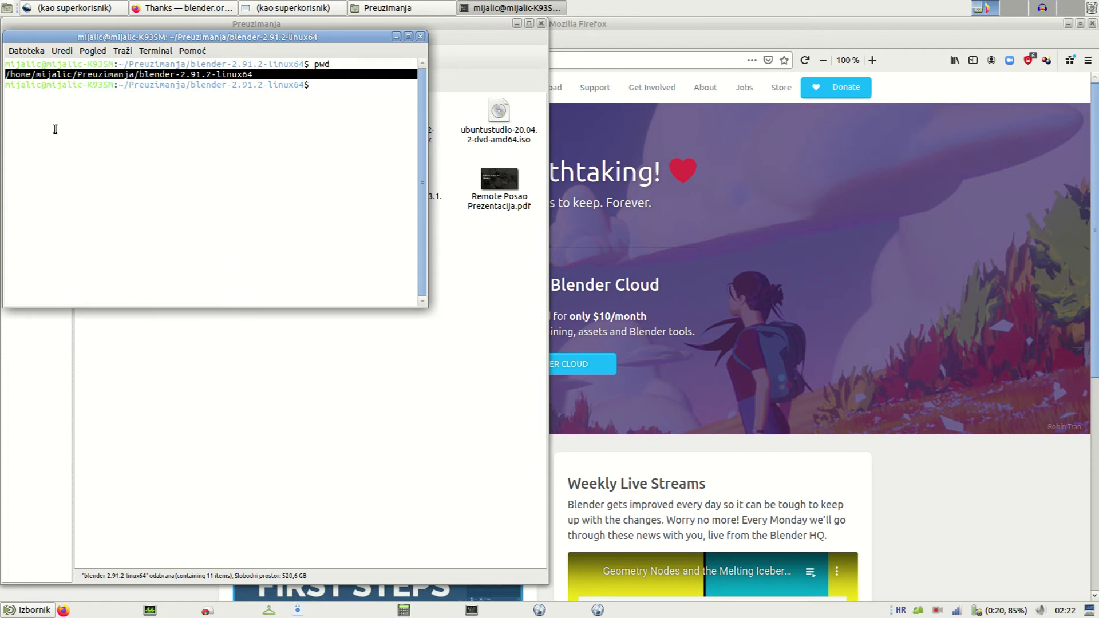
click(70, 3)
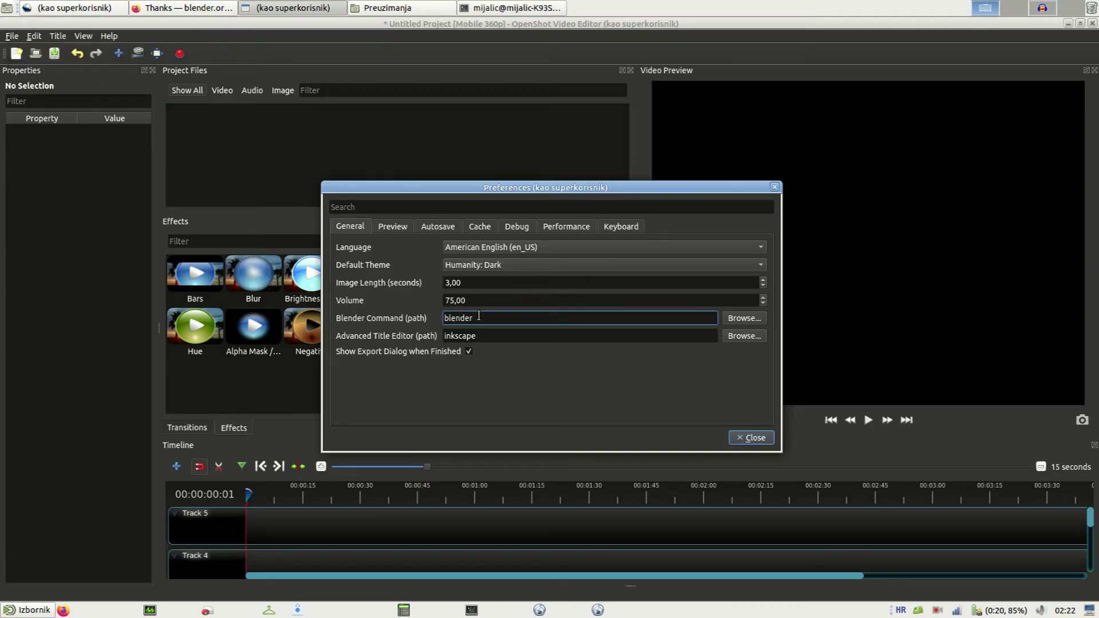
- Replace the Blender Command with the pasted folder path plus '/blender', then close Preferences
drag(473, 317, 446, 316)
key(BackSpace)
right_click(456, 316)
click(484, 381)
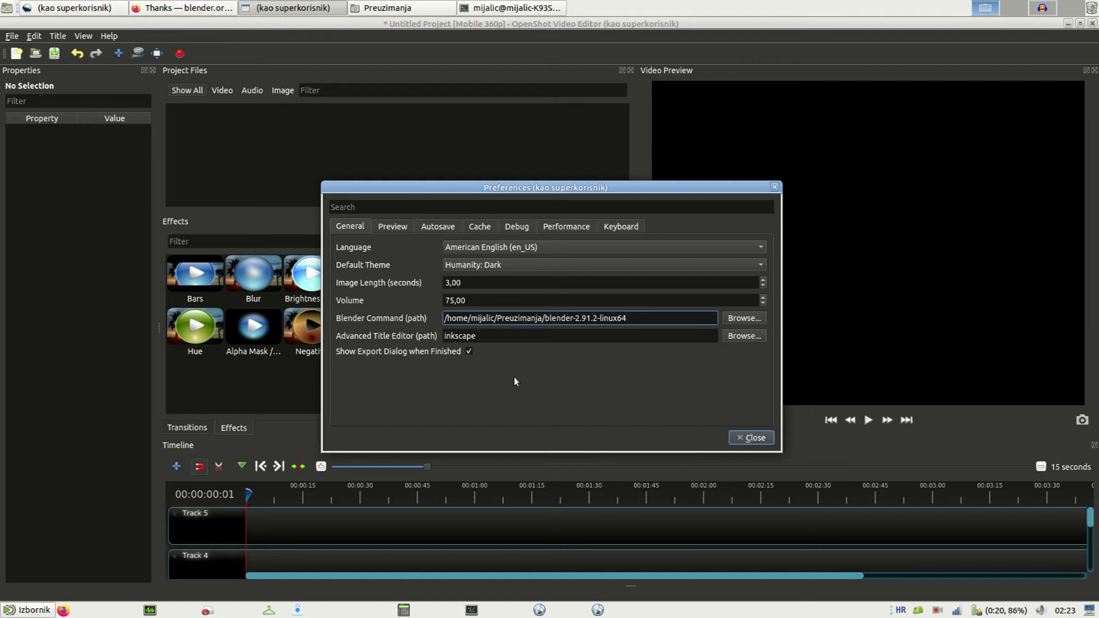
text(/)
text(ble)
text(nder)
click(754, 438)
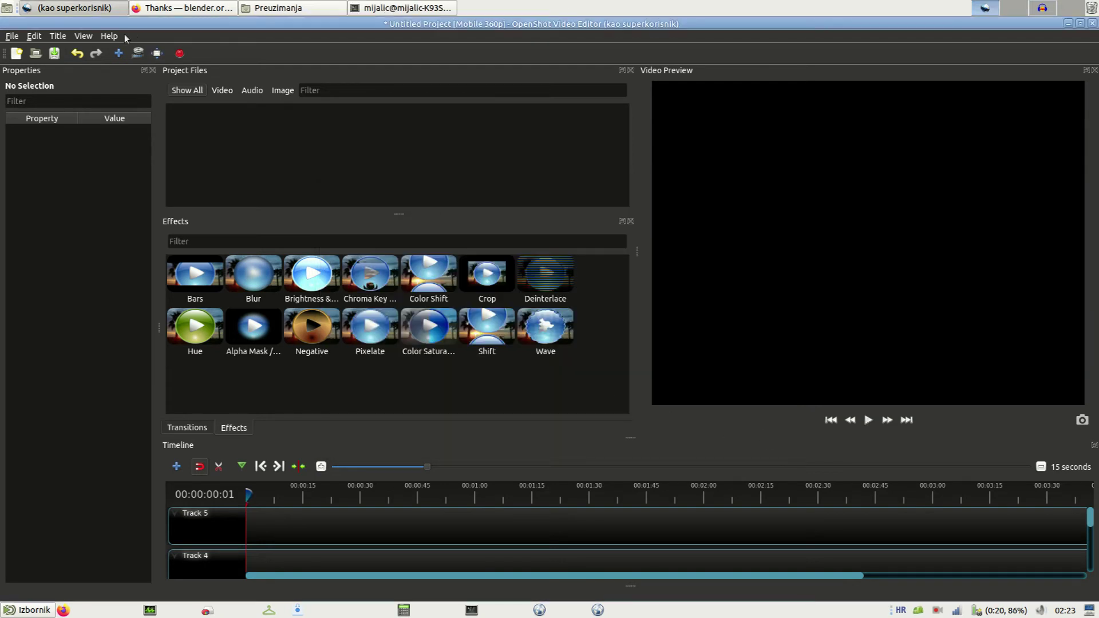
- Start an Animated Title, compare Blinds and Color Tiles, pick Fly Towards and select its 'My Title' text
click(62, 36)
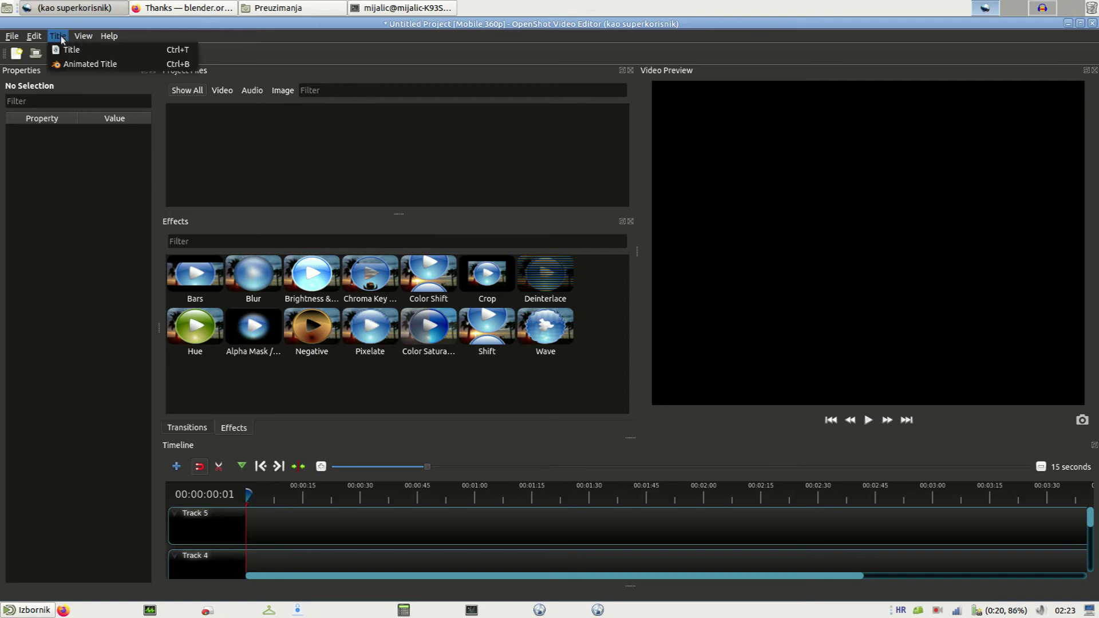
click(87, 65)
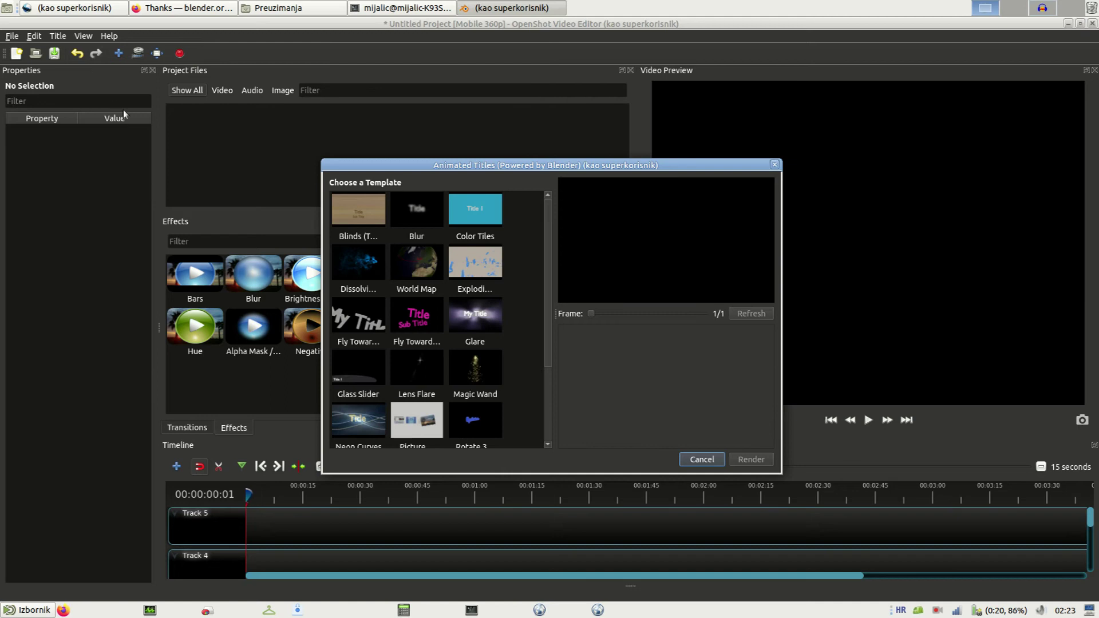
click(341, 217)
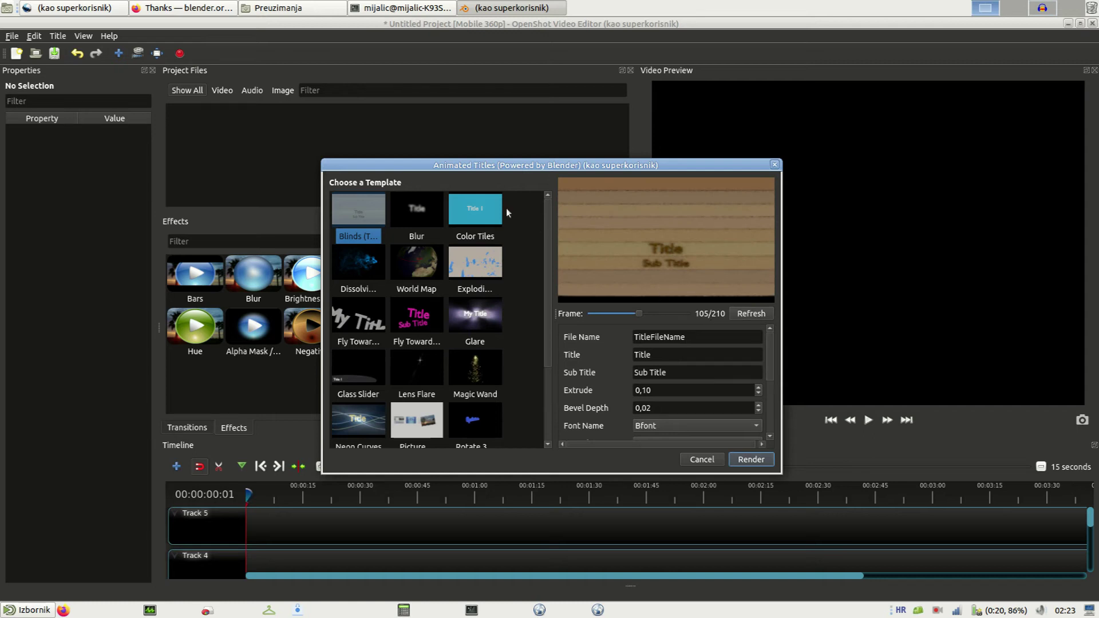
click(481, 210)
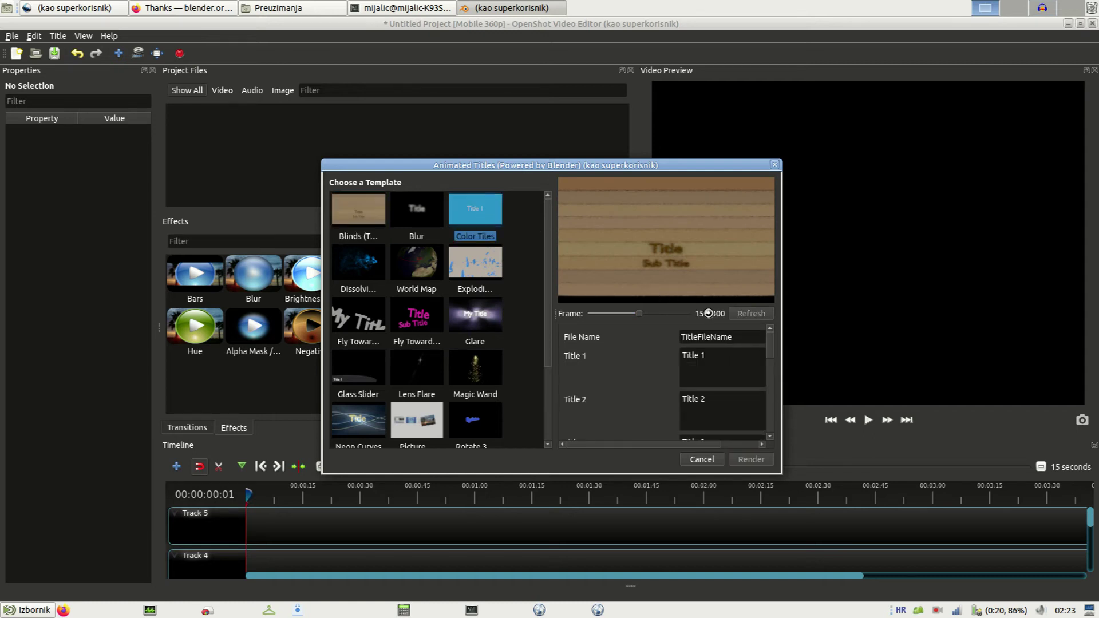
click(364, 321)
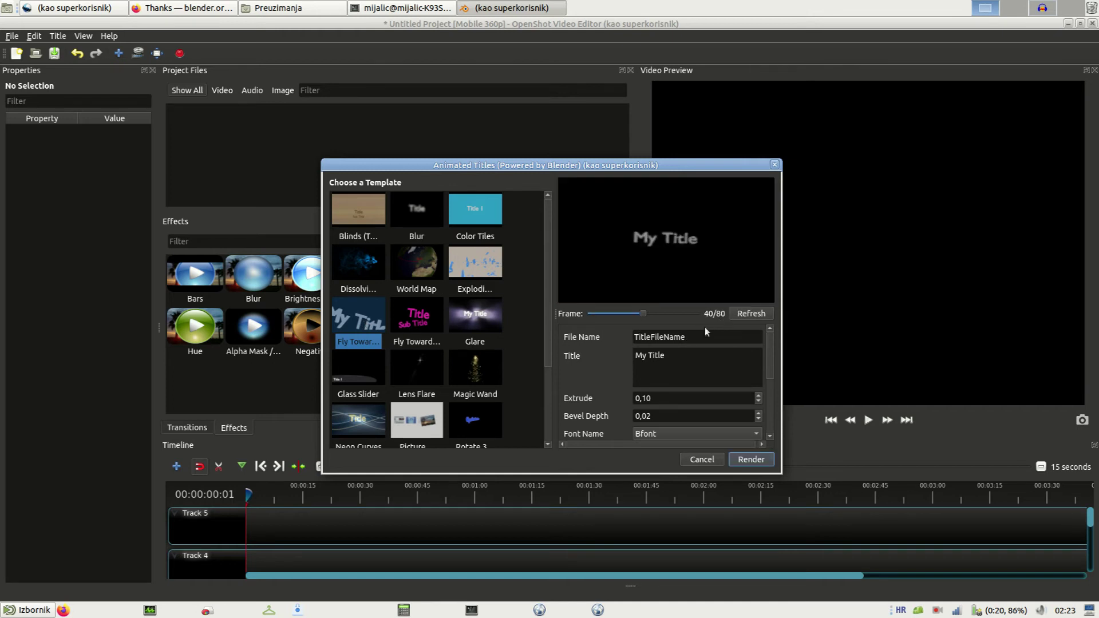
drag(673, 359, 634, 355)
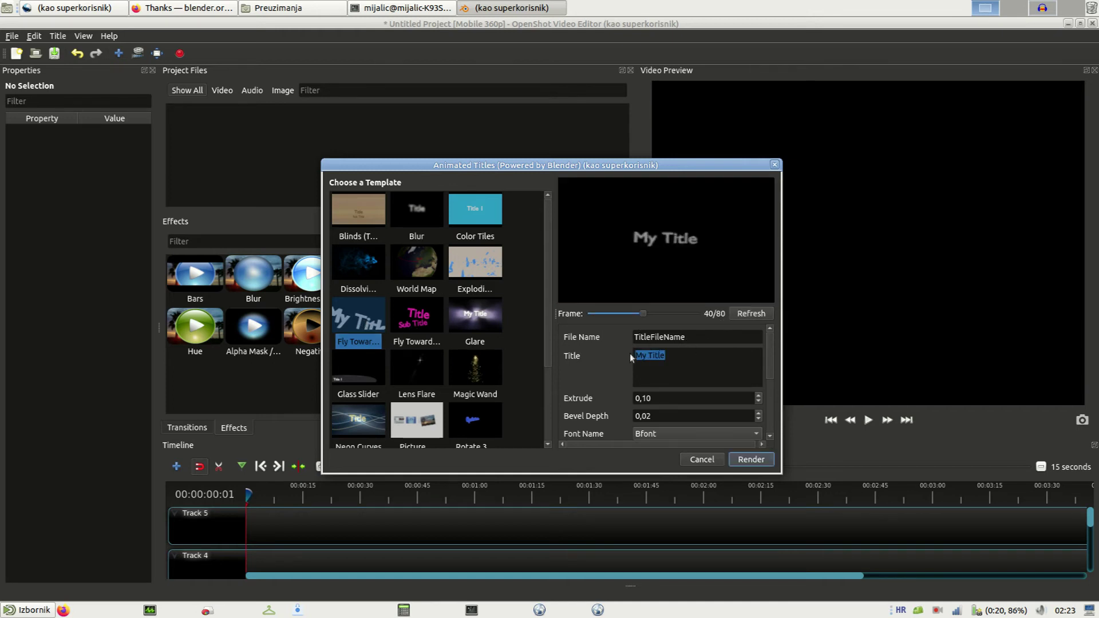
- Change the title text to 'Uspjeli smo' and set its diffuse colour to orange #ffaa00
text(U)
text(smo)
drag(768, 355, 769, 411)
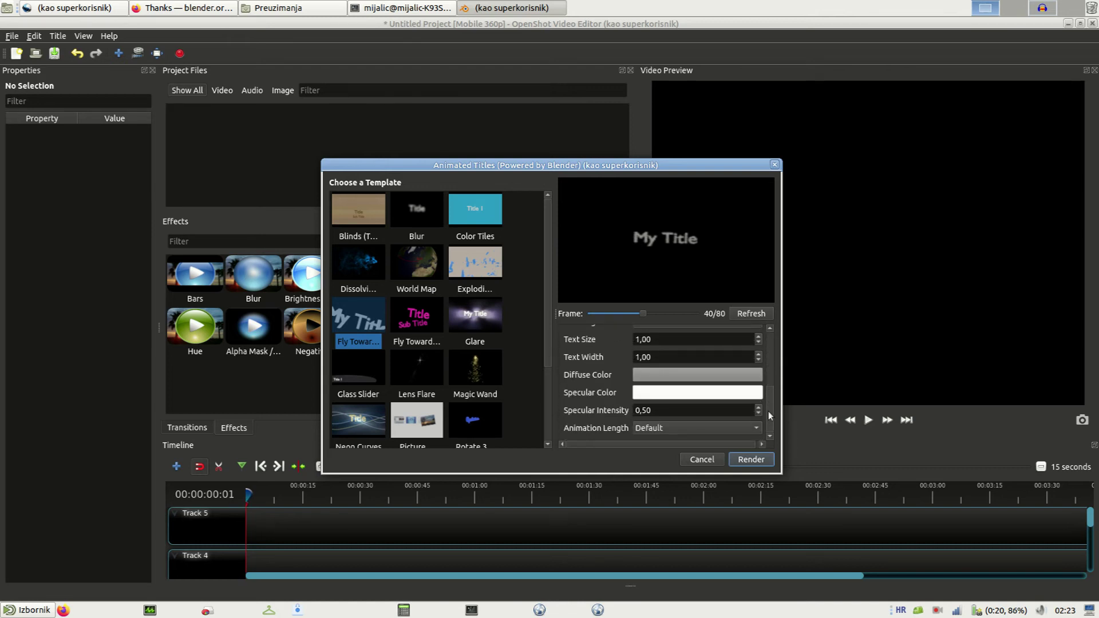
click(719, 373)
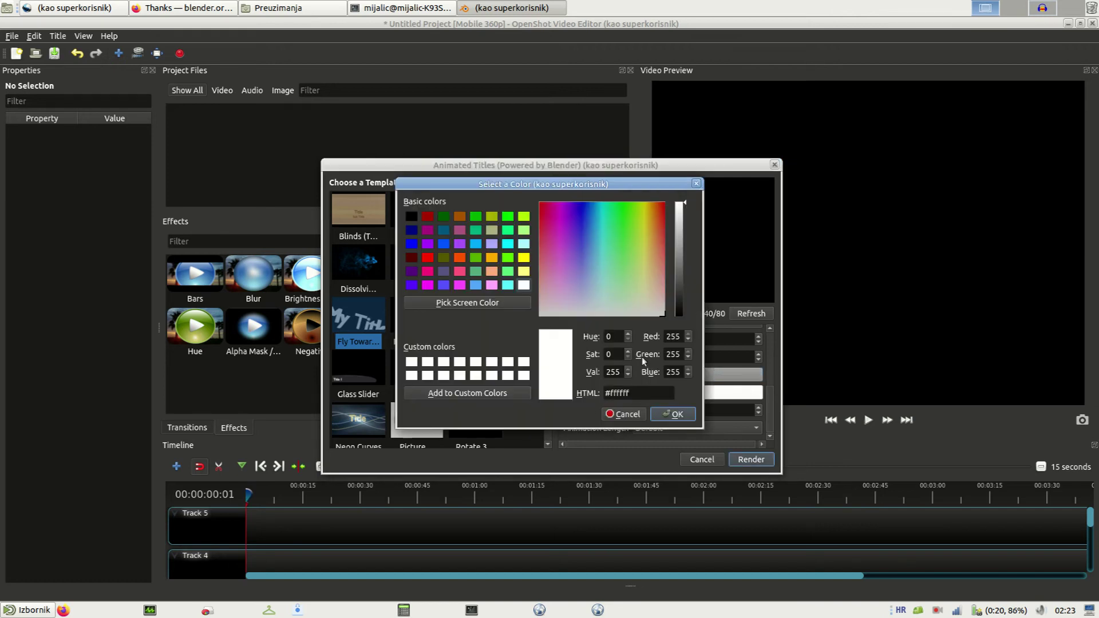
click(490, 258)
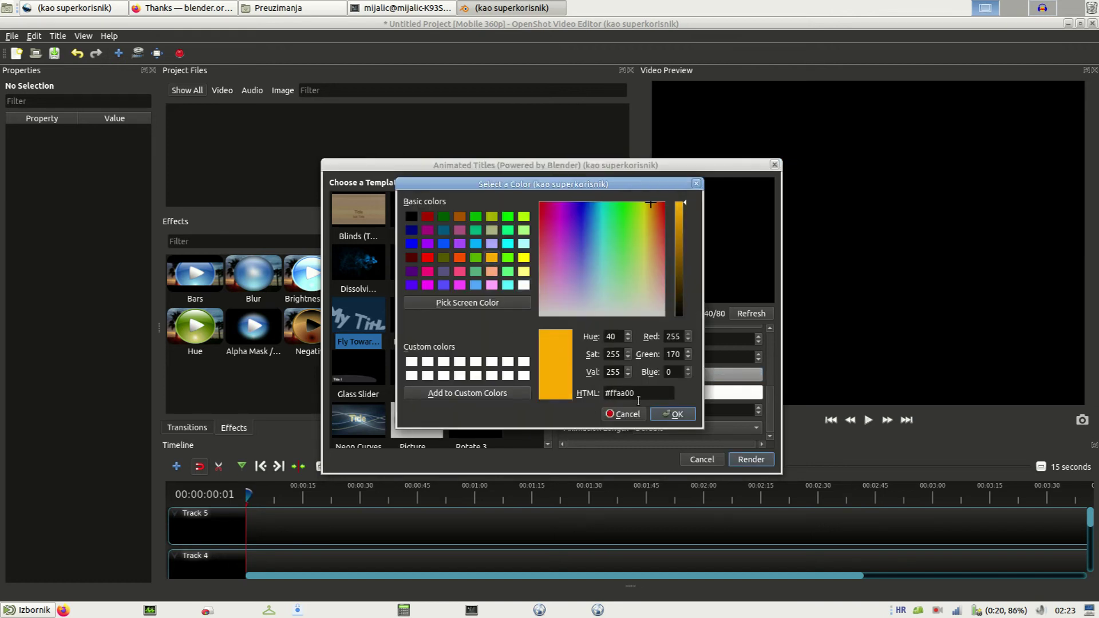
click(671, 414)
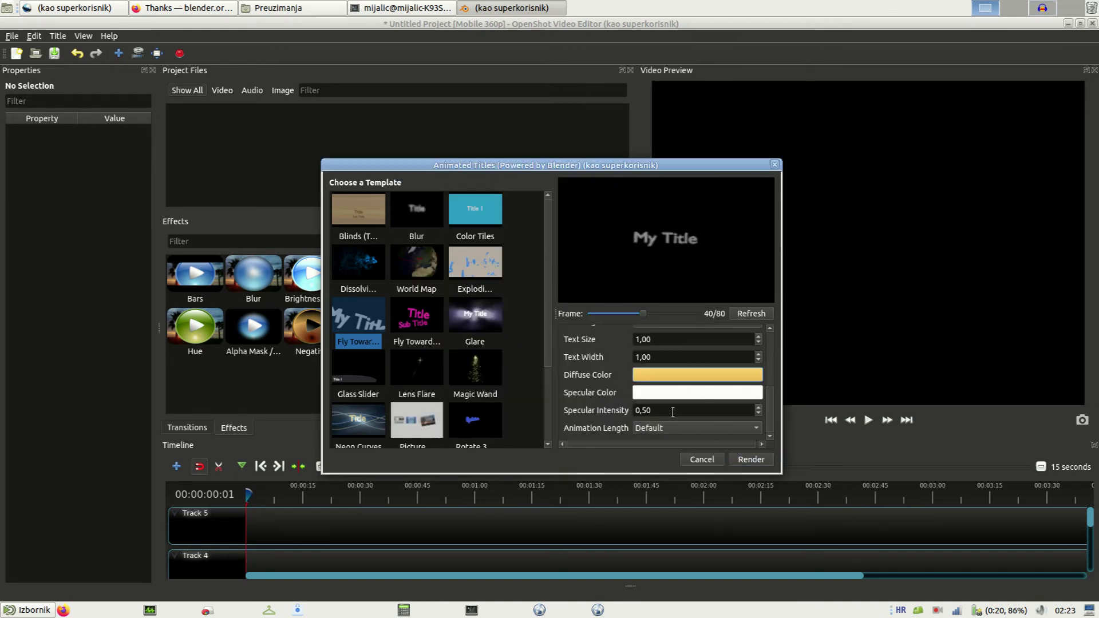
- Render the Fly Towards title so the TitleFileName clip lands in Project Files
click(754, 458)
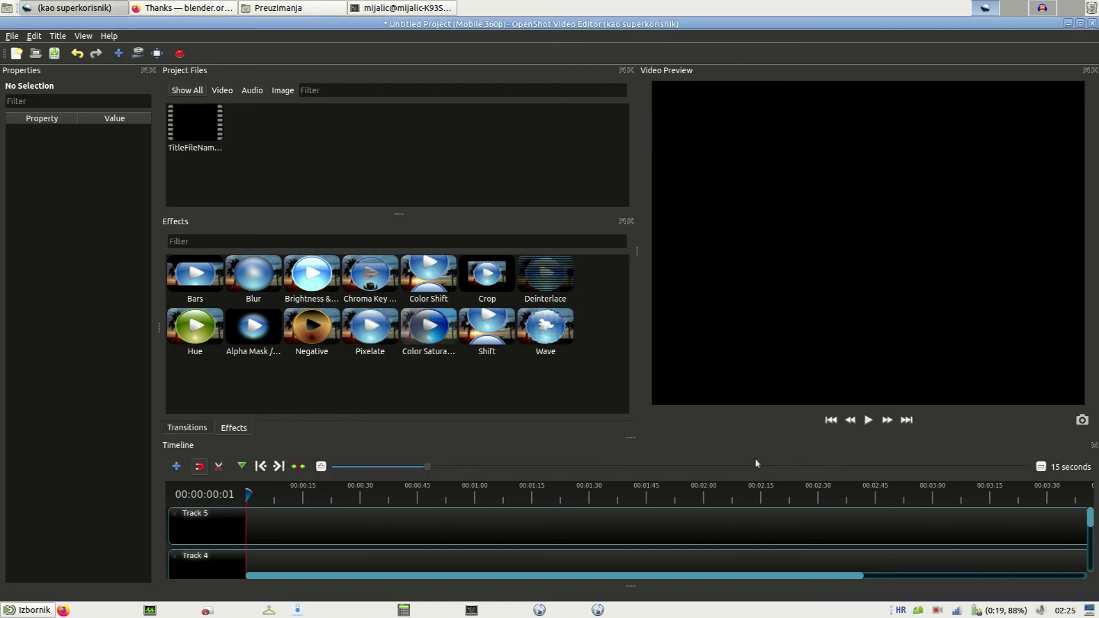
click(200, 133)
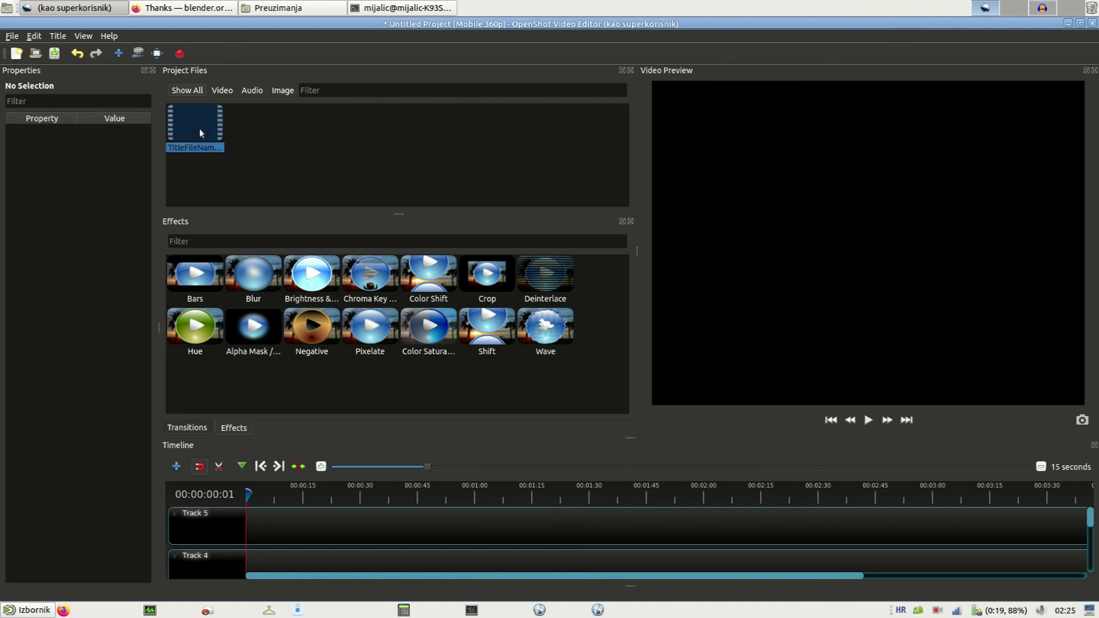
right_click(201, 131)
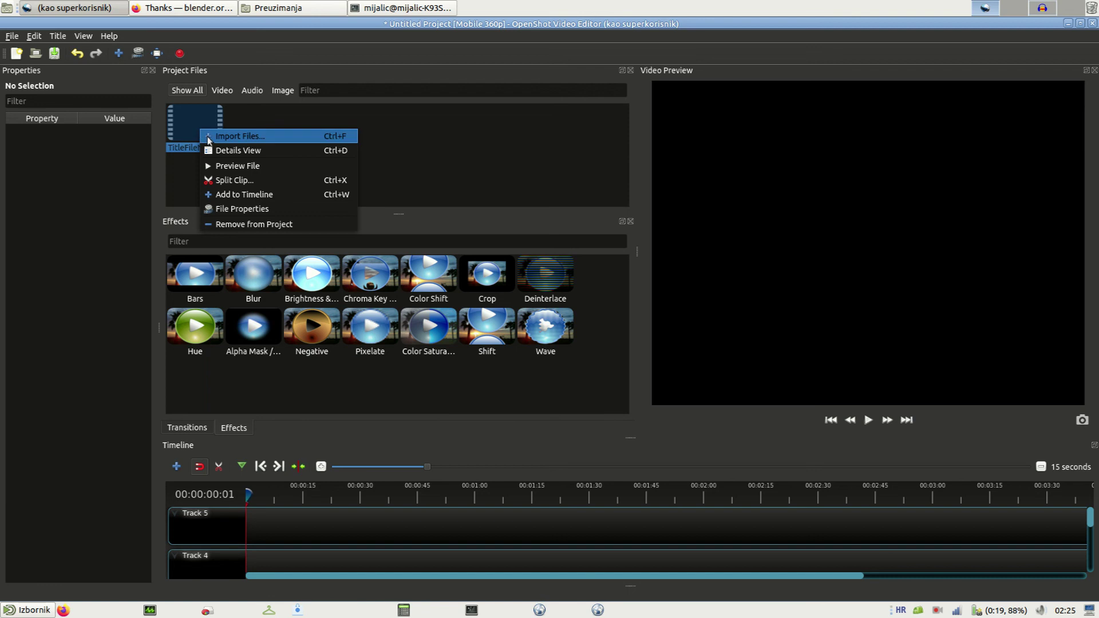
click(229, 166)
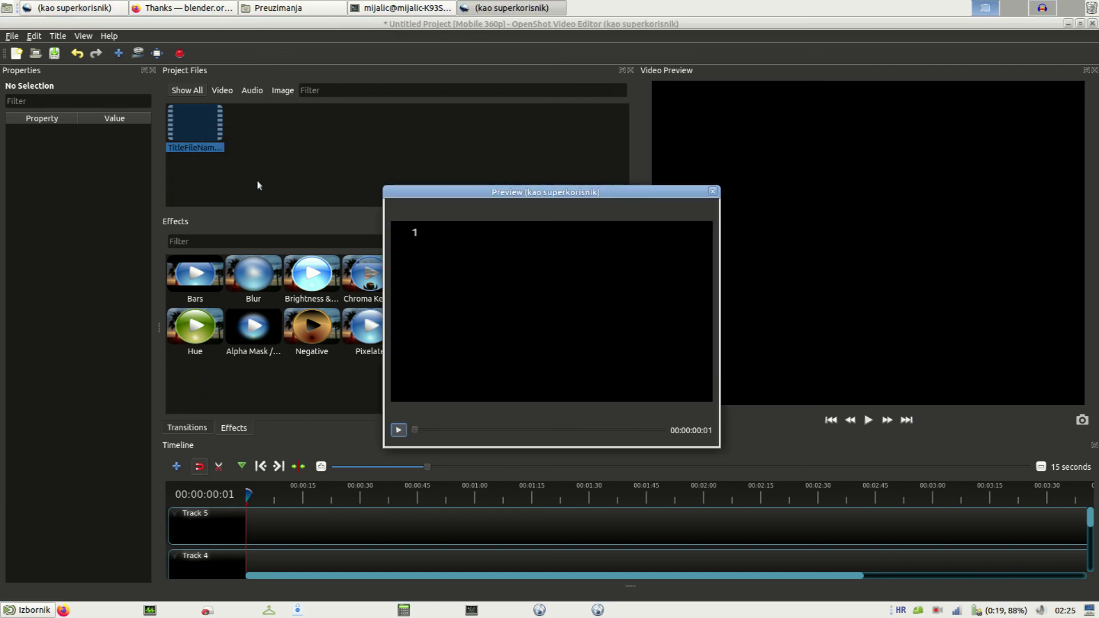
click(399, 430)
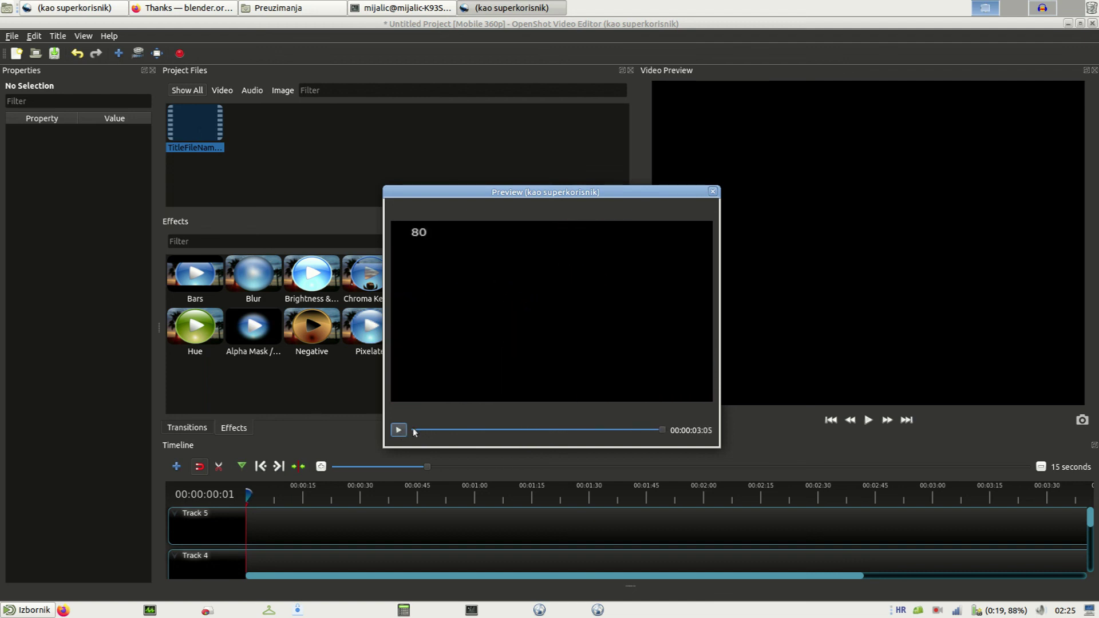
click(712, 192)
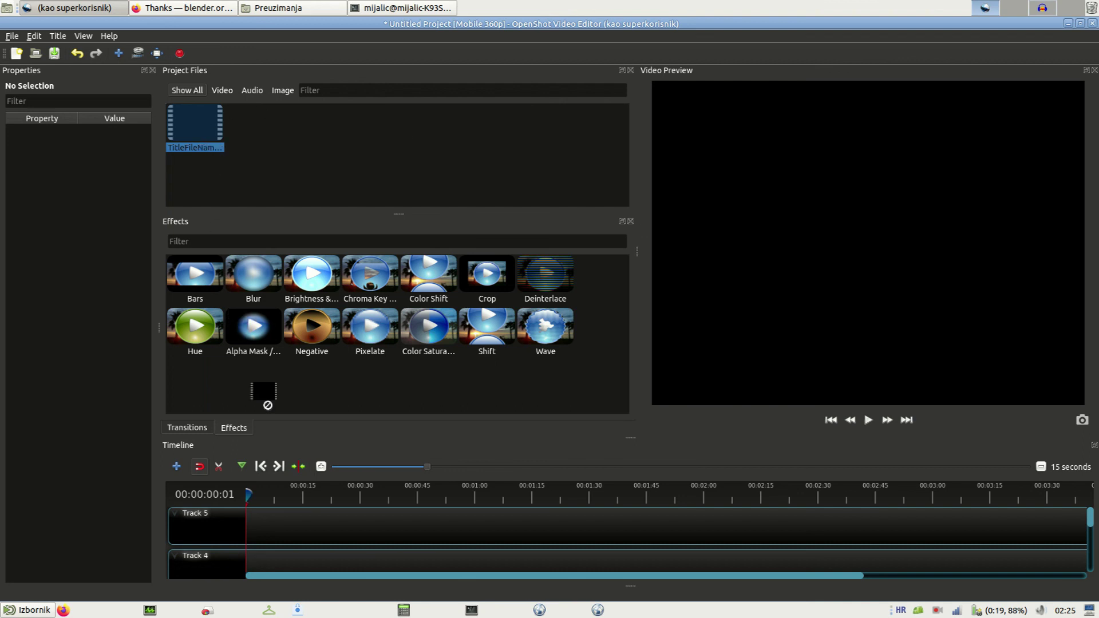